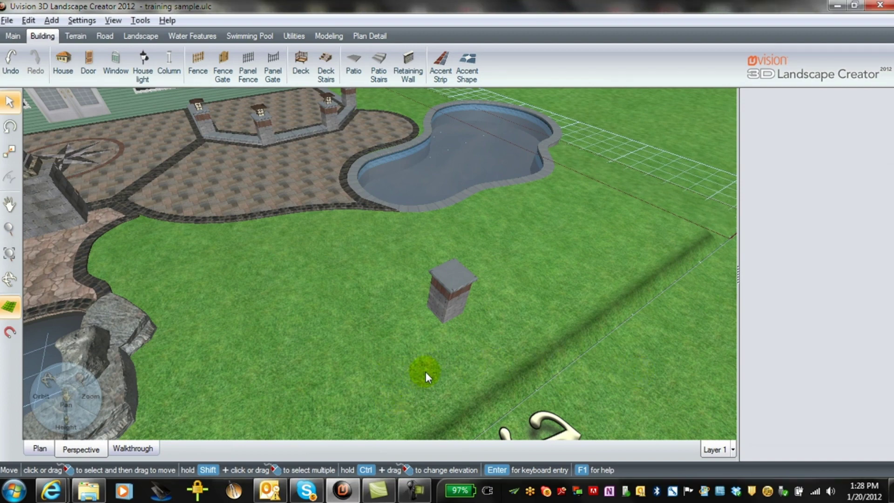
Orbit the view to the lawn behind the pool and select the brick pillar
drag(409, 383, 467, 345)
click(489, 294)
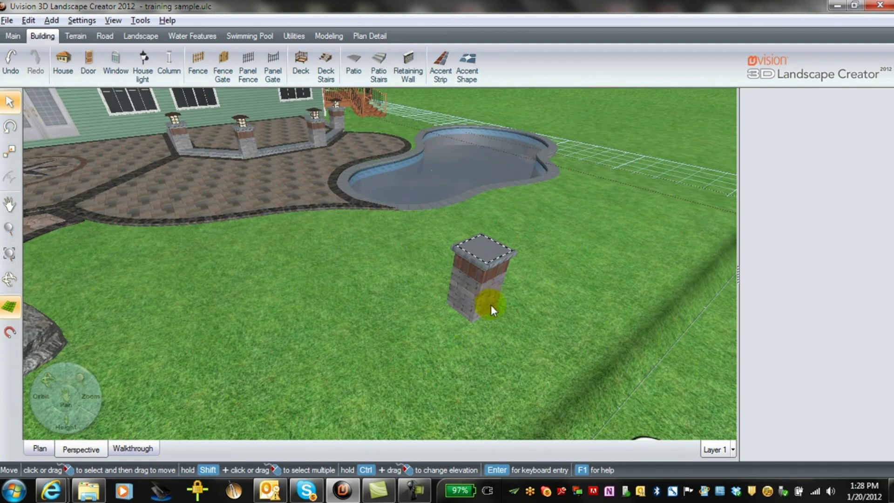
drag(400, 398, 429, 299)
click(485, 242)
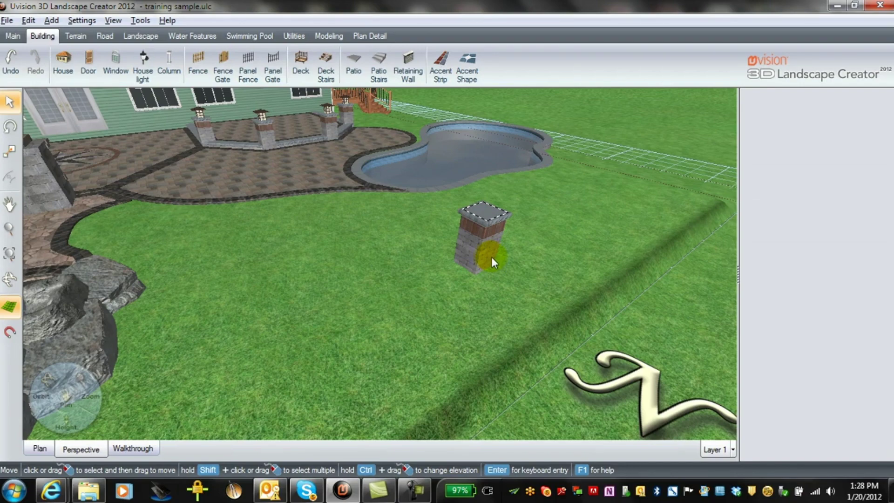
In Plan view, copy the pillar and place a duplicate level with and left of it
click(39, 449)
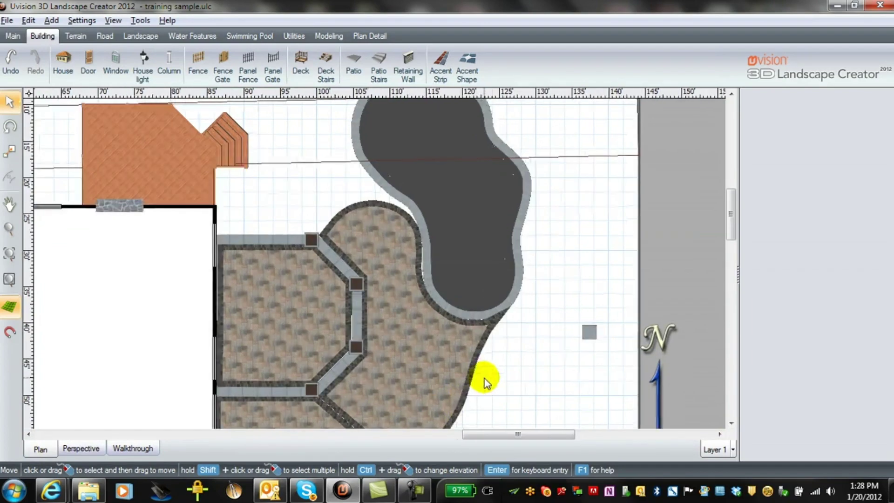
scroll(485, 379, up, 4)
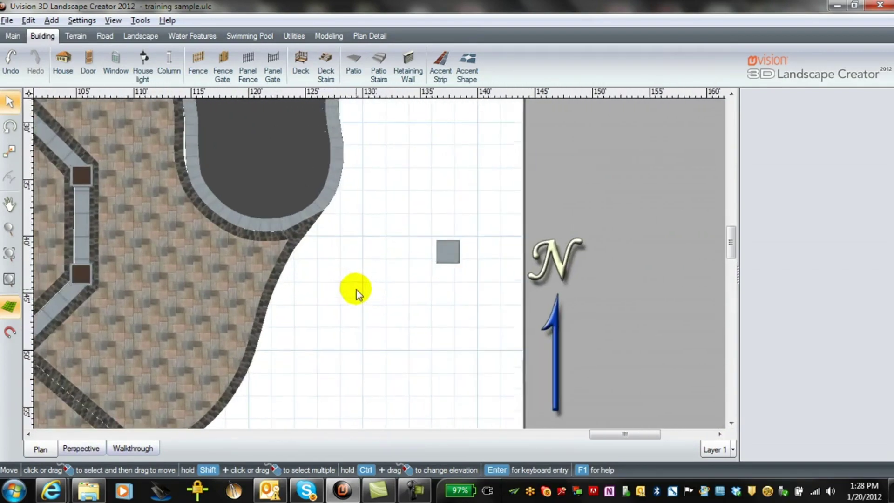
scroll(359, 298, up, 2)
click(469, 256)
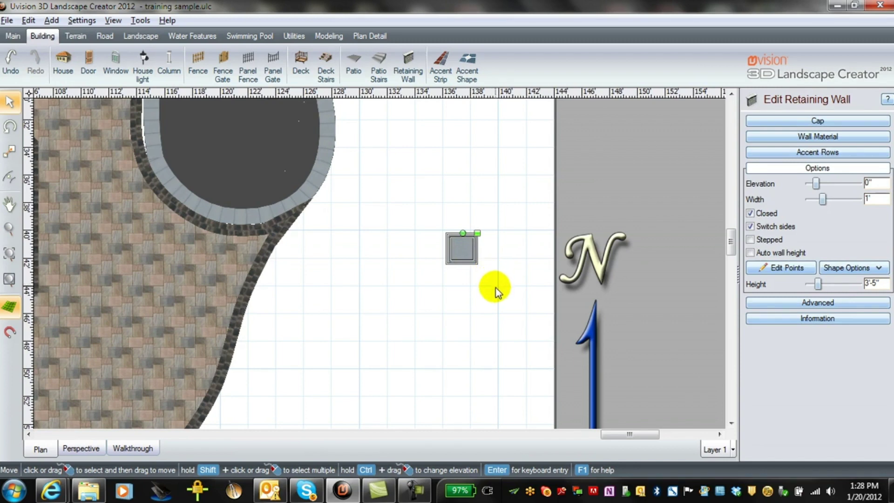
key(ctrl+c)
key(ctrl+v)
drag(487, 221, 340, 251)
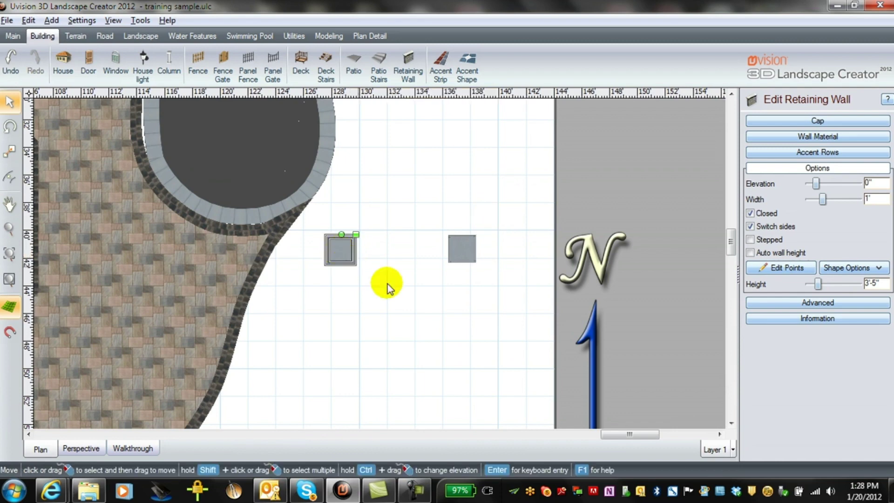
Paste two more pillars below the top pair to complete the square, then view in Perspective
key(ctrl+v)
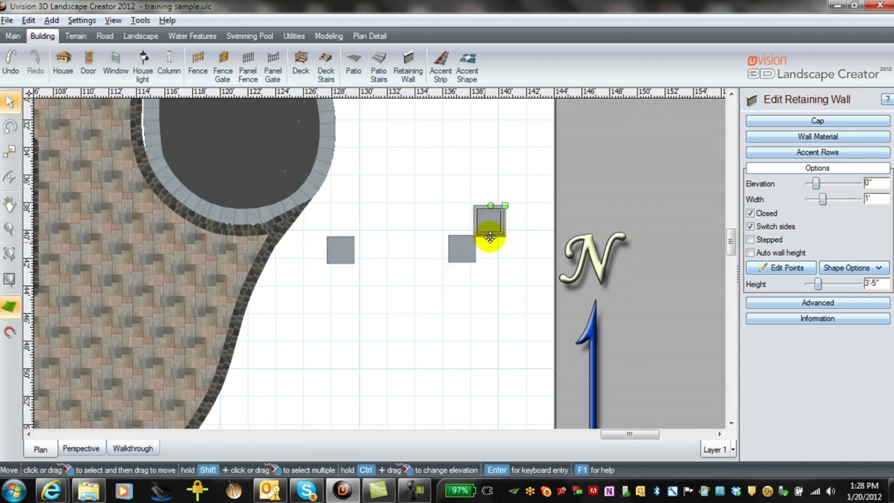
drag(486, 233, 344, 369)
click(496, 217)
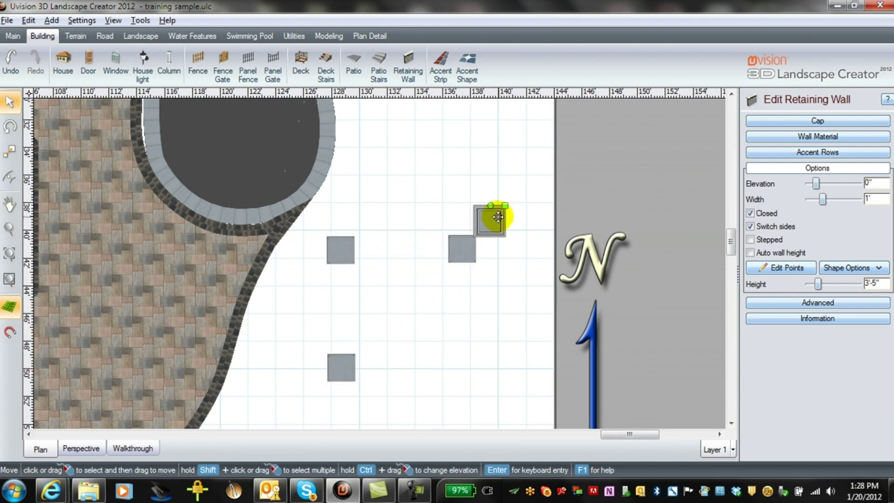
drag(499, 217, 462, 377)
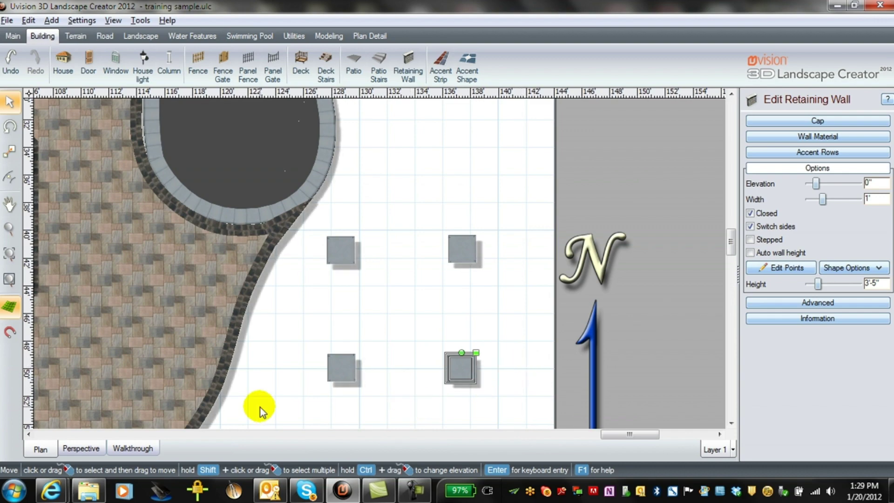
click(82, 449)
drag(440, 386, 44, 320)
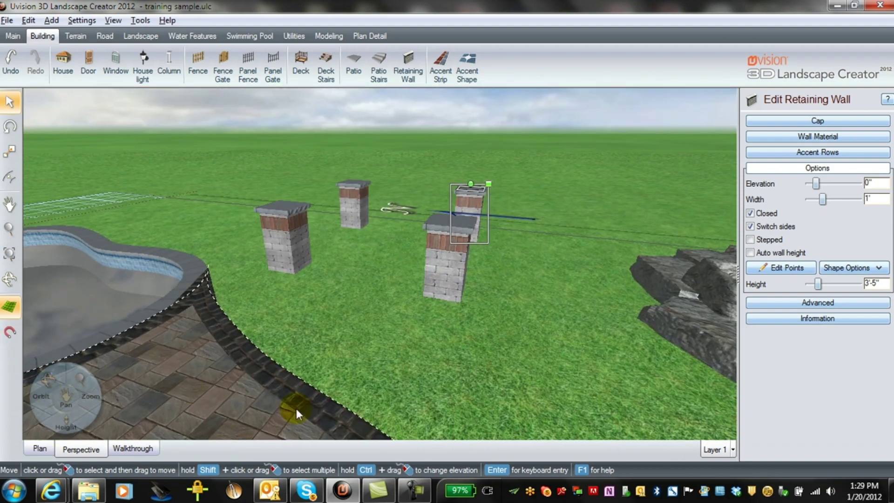
Place a white Column9 column from the Column model library onto the front-left pillar
mouse_move(424, 348)
mouse_down()
mouse_move(461, 367)
mouse_move(440, 348)
mouse_up()
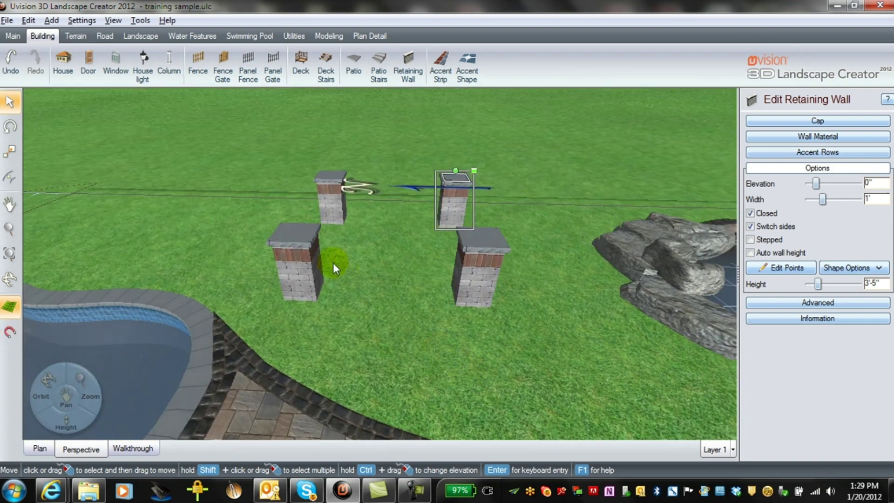
click(170, 64)
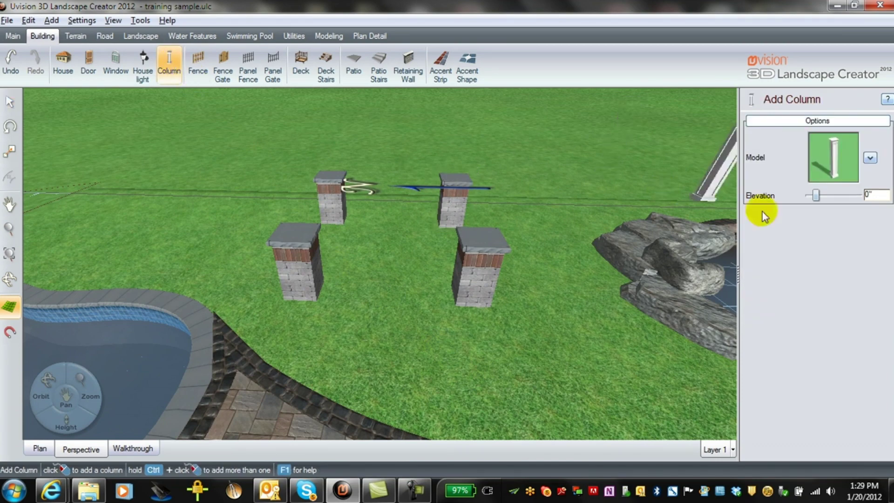
click(833, 161)
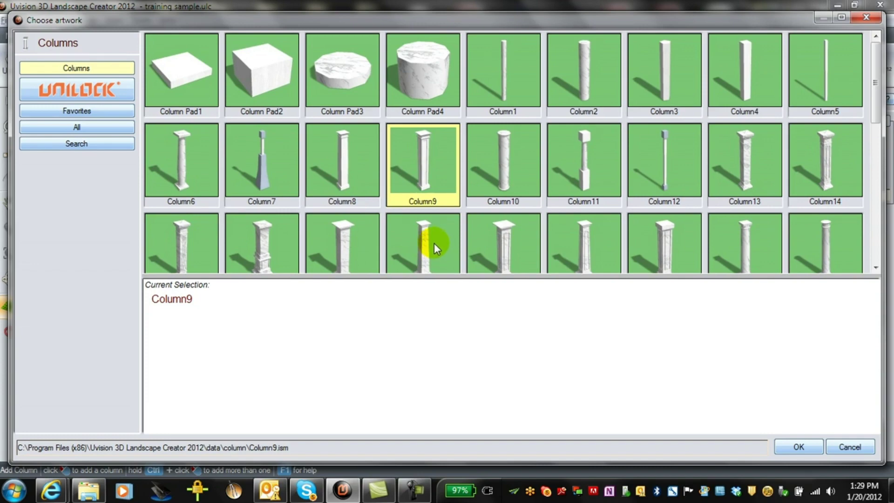
double_click(432, 168)
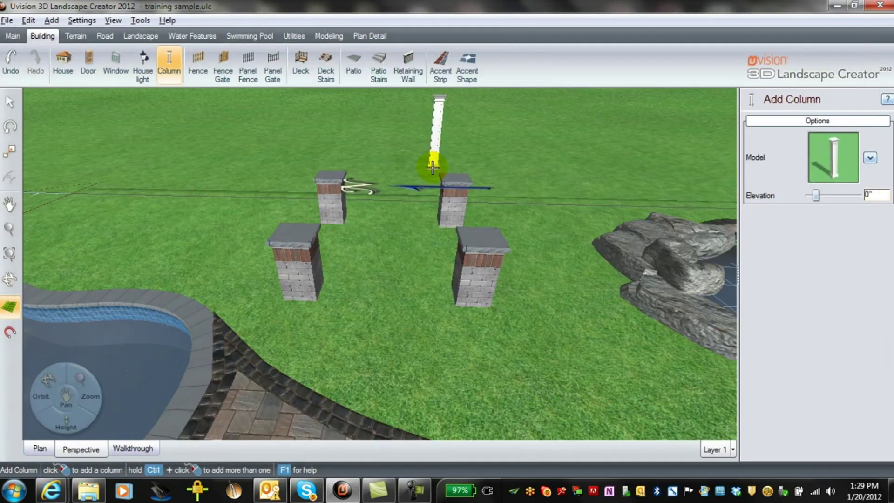
click(307, 288)
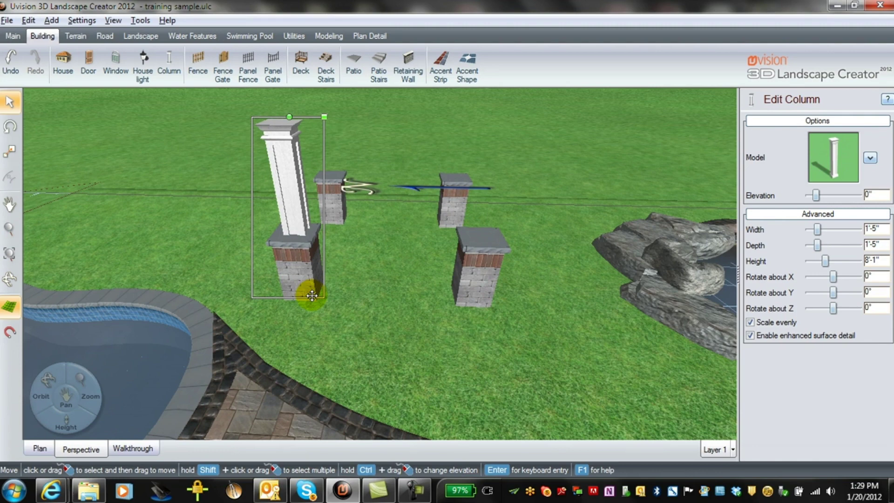
In Plan view, centre the column on its pillar and paste a copy onto the upper-right pillar
click(40, 449)
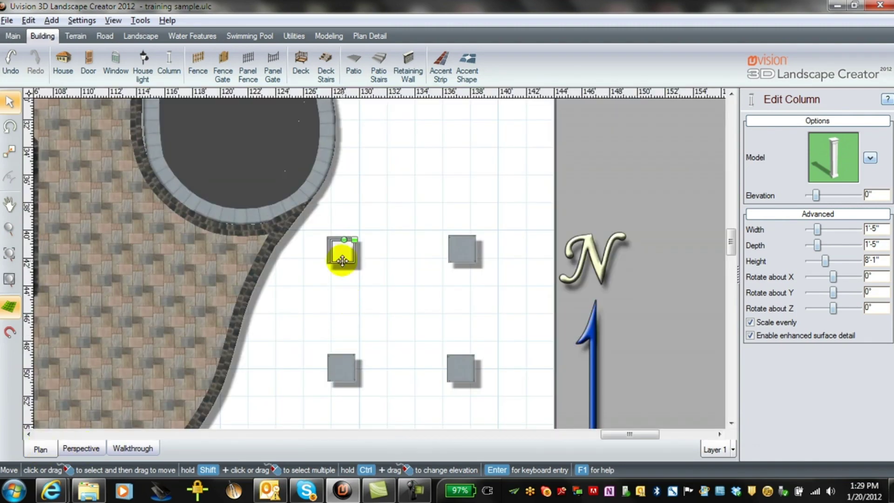
drag(346, 256, 342, 254)
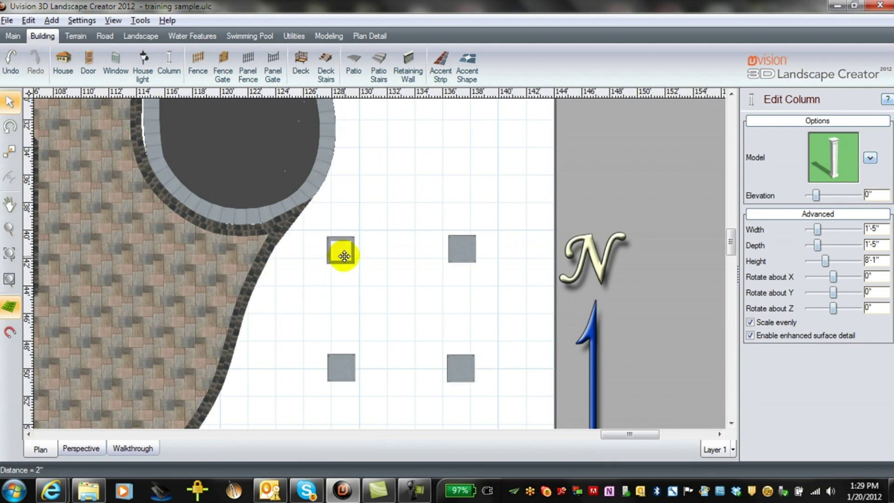
drag(343, 255, 344, 257)
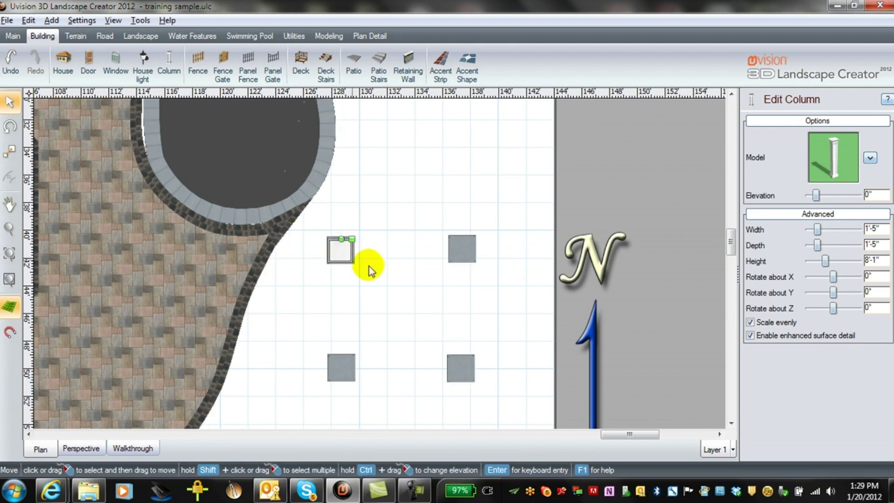
key(ctrl+v)
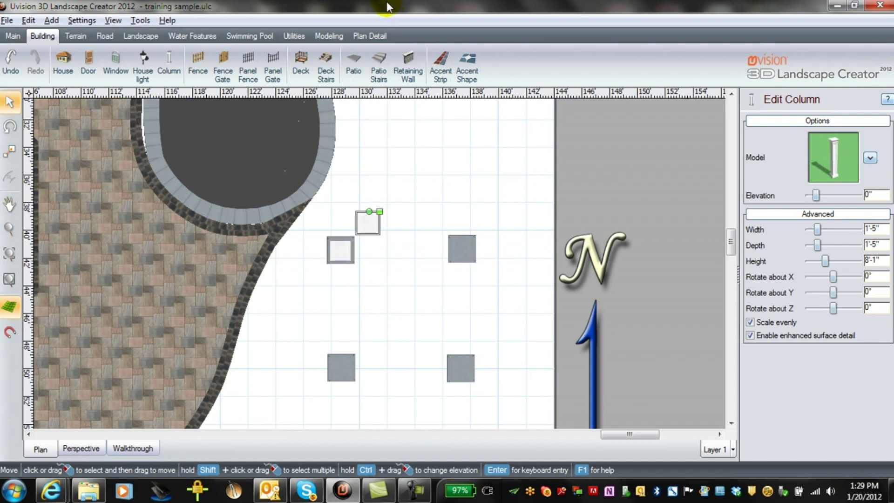
drag(365, 219, 457, 246)
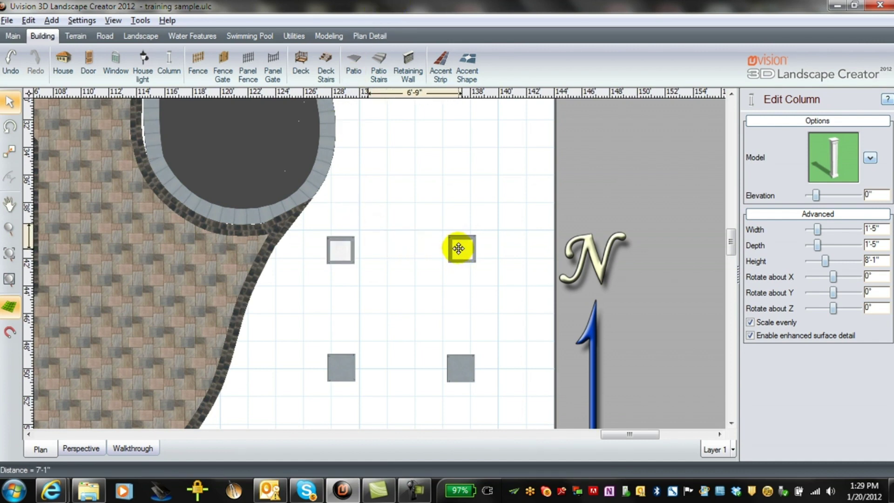
drag(458, 248, 458, 249)
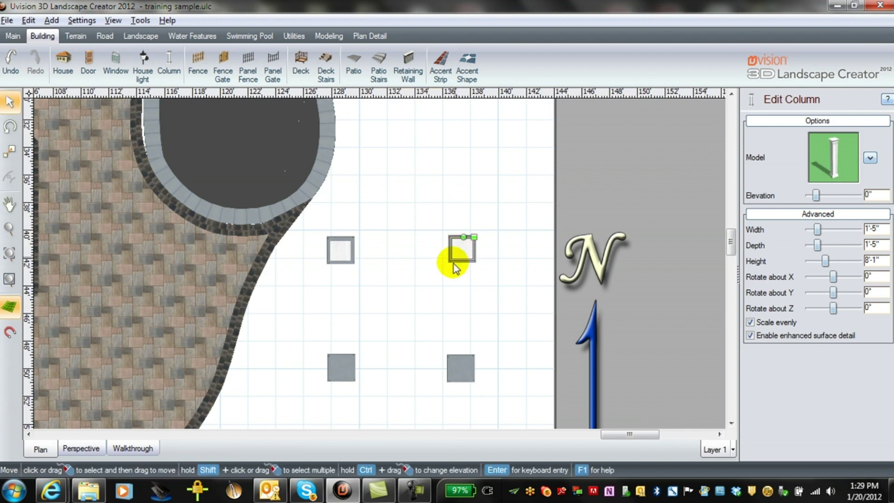
Paste column copies onto the lower-left and lower-right pillars, then return to Perspective
key(ctrl+v)
drag(371, 227, 339, 367)
key(ctrl+v)
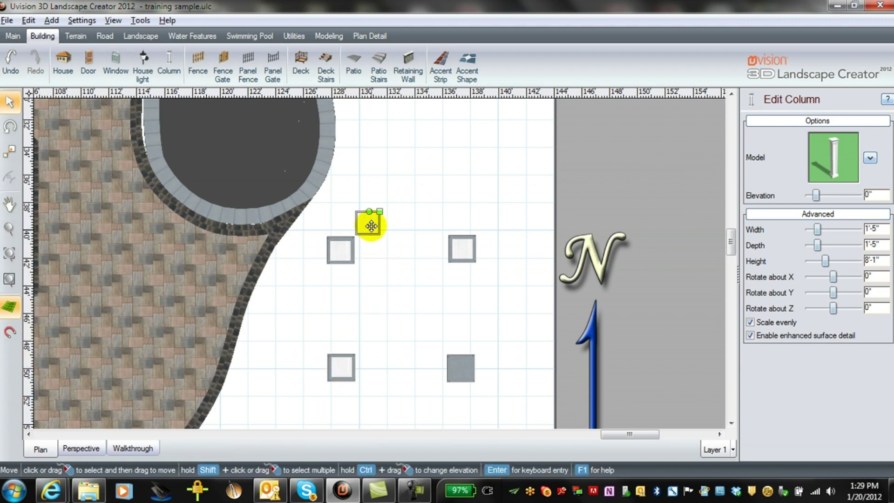
drag(370, 219, 460, 369)
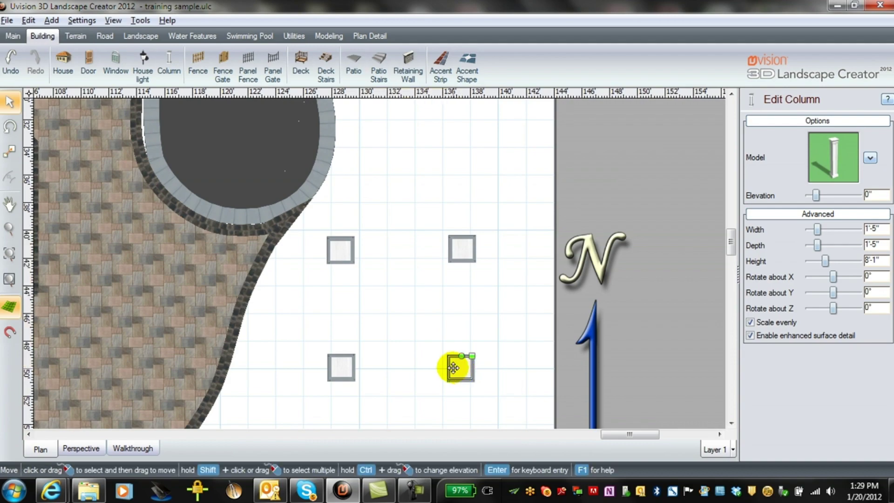
click(81, 449)
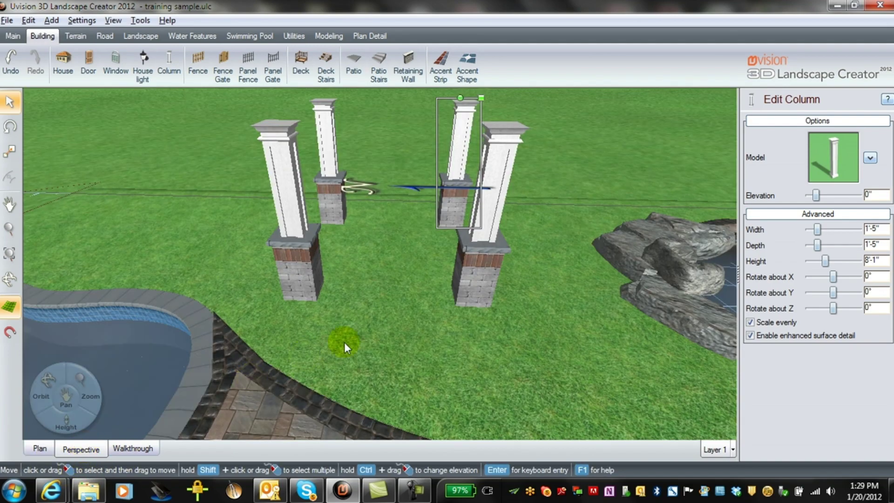
middle_drag(467, 345, 443, 363)
middle_drag(311, 402, 400, 353)
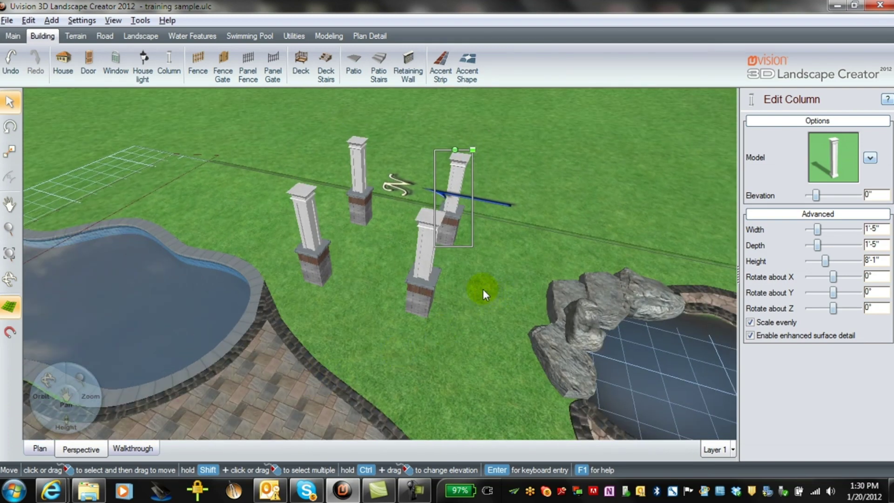
middle_drag(482, 294, 479, 300)
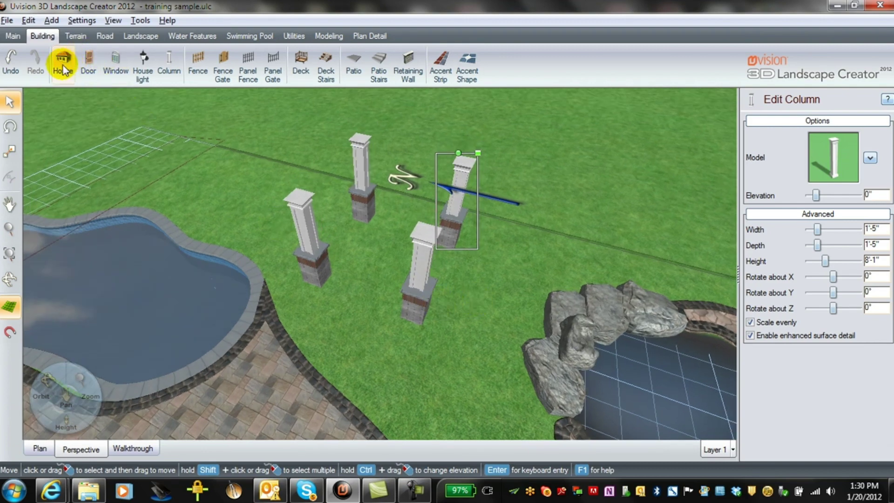
click(41, 450)
With Snap on, draw a closed 14' by 14' house outline around the four pillars
scroll(466, 342, up, 2)
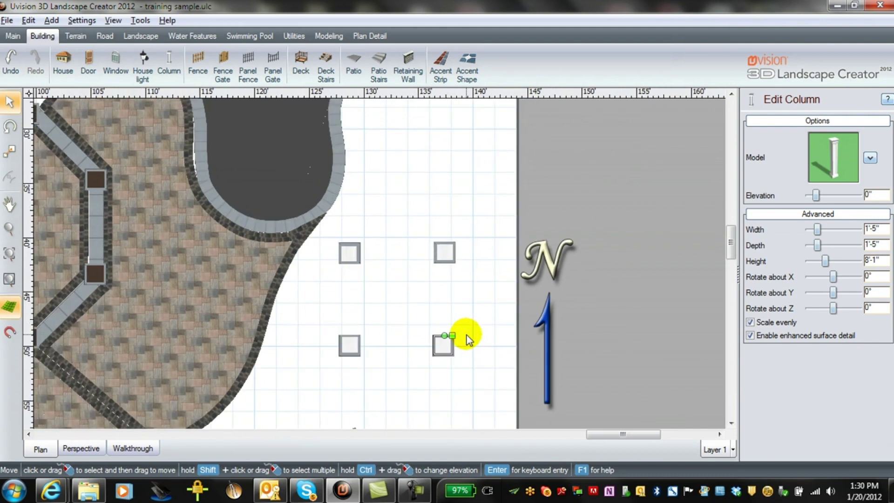
scroll(466, 338, down, 1)
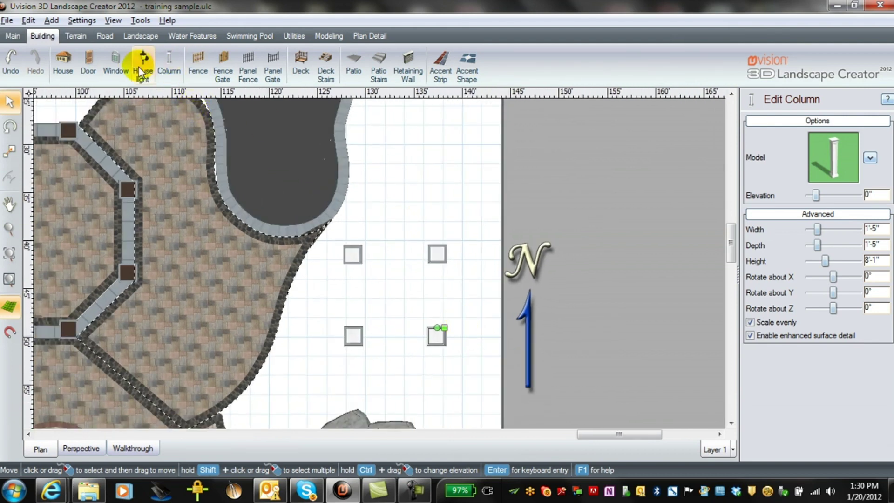
click(64, 67)
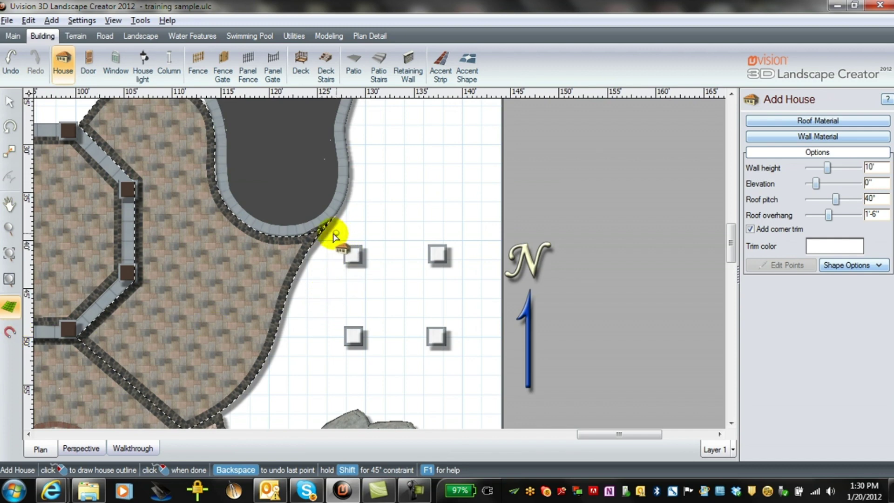
click(9, 331)
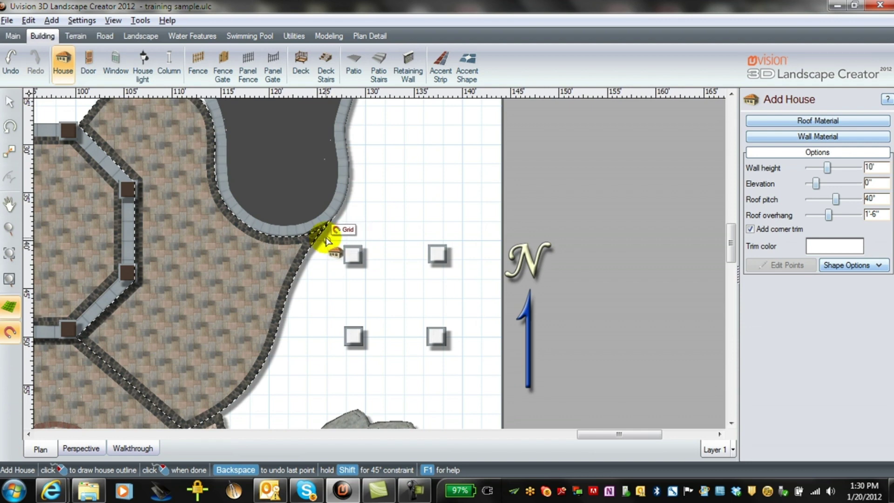
click(327, 241)
click(462, 240)
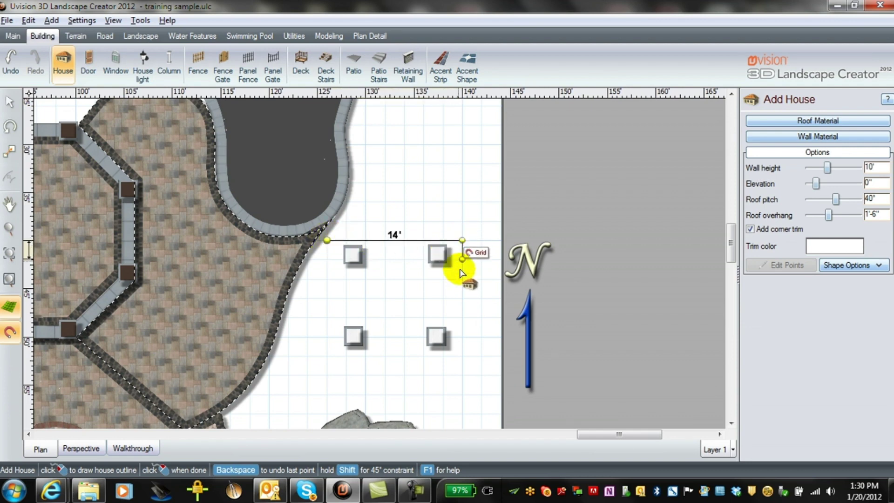
click(463, 375)
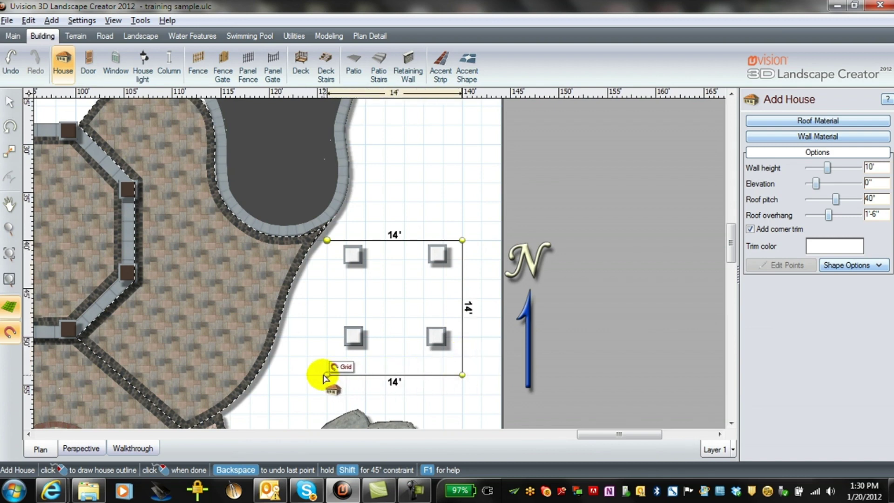
click(327, 375)
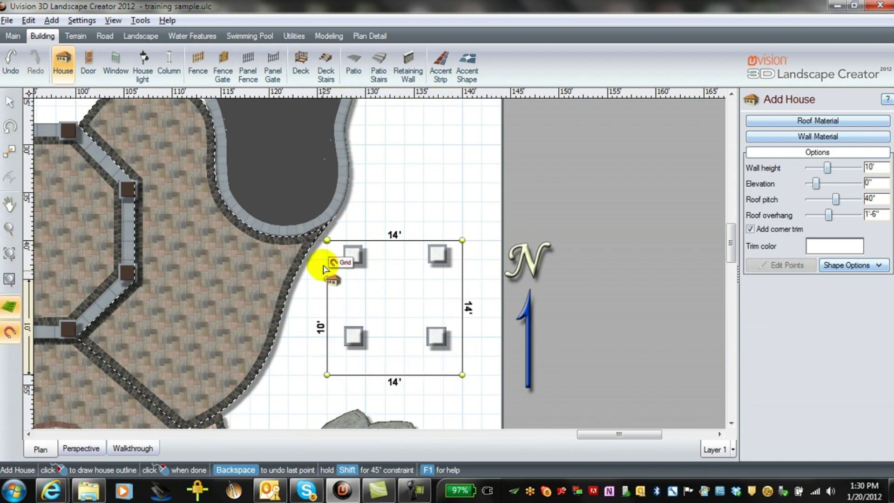
click(327, 241)
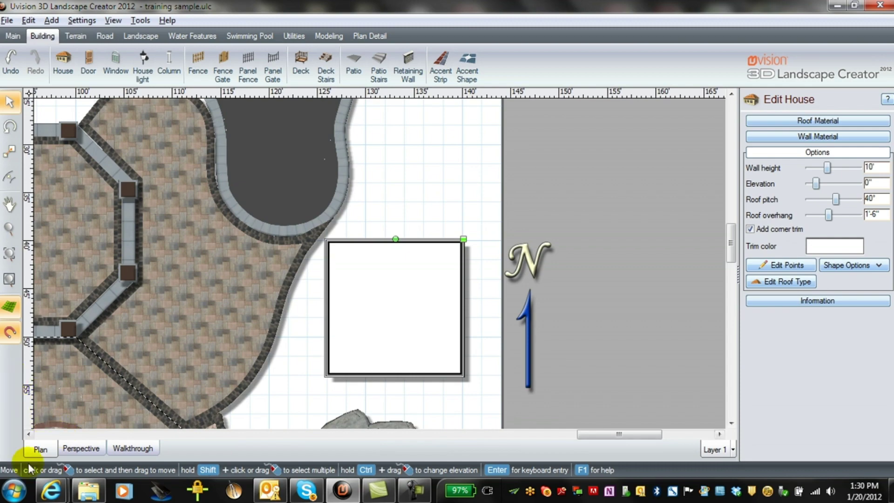
Set the house's wall height to 0 in its Edit House options, viewed in Perspective
click(76, 448)
drag(448, 409, 394, 355)
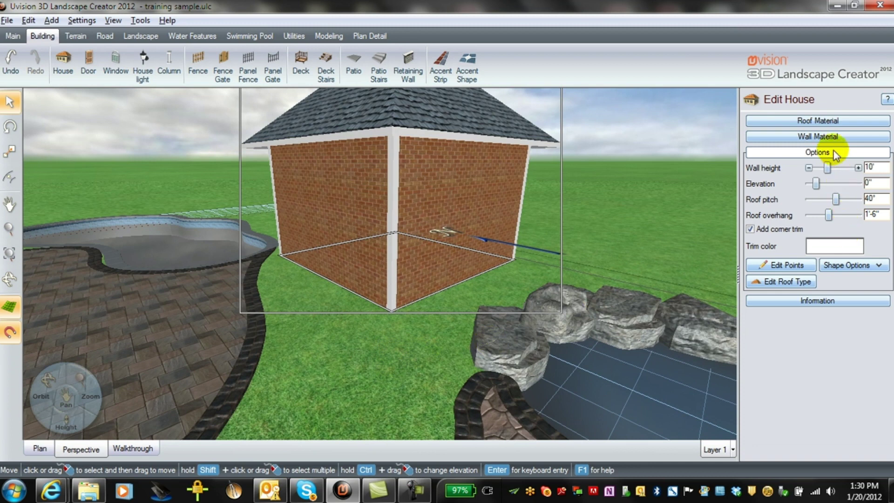
click(831, 136)
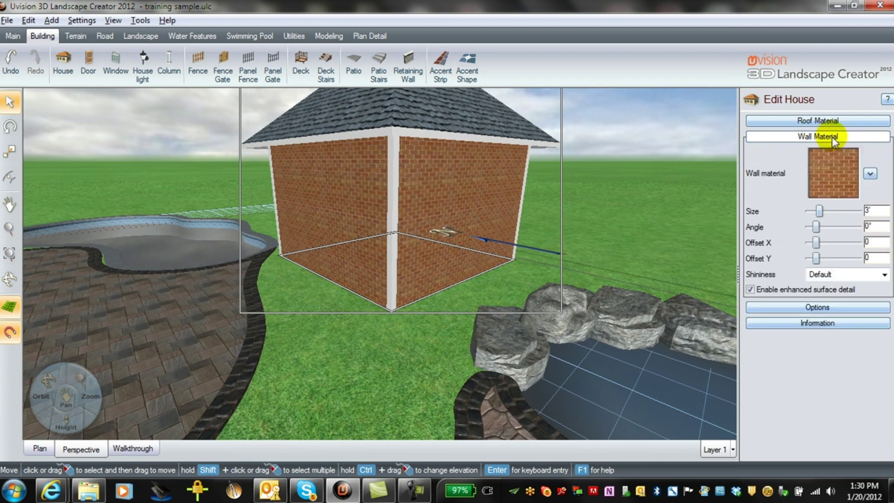
click(818, 307)
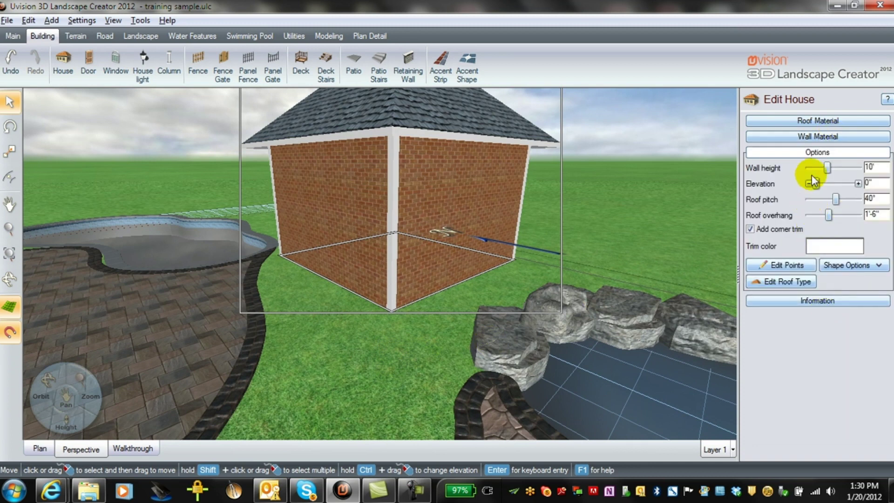
click(872, 167)
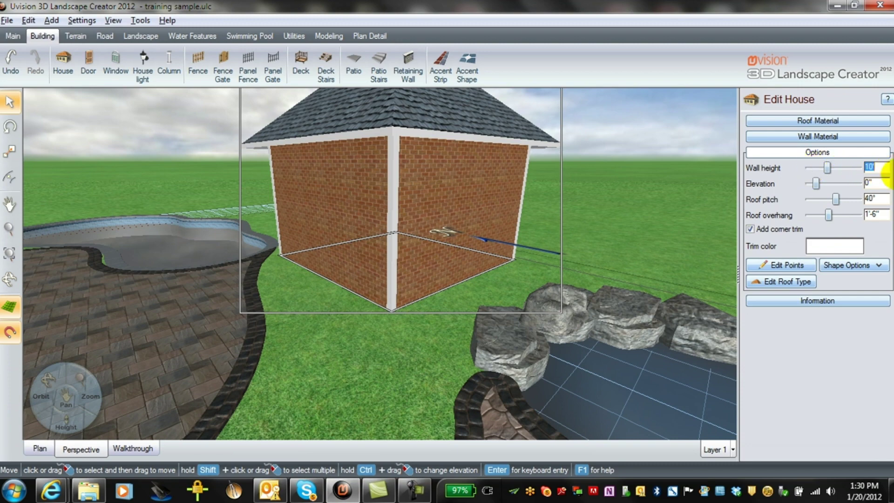
text(0)
key(Tab)
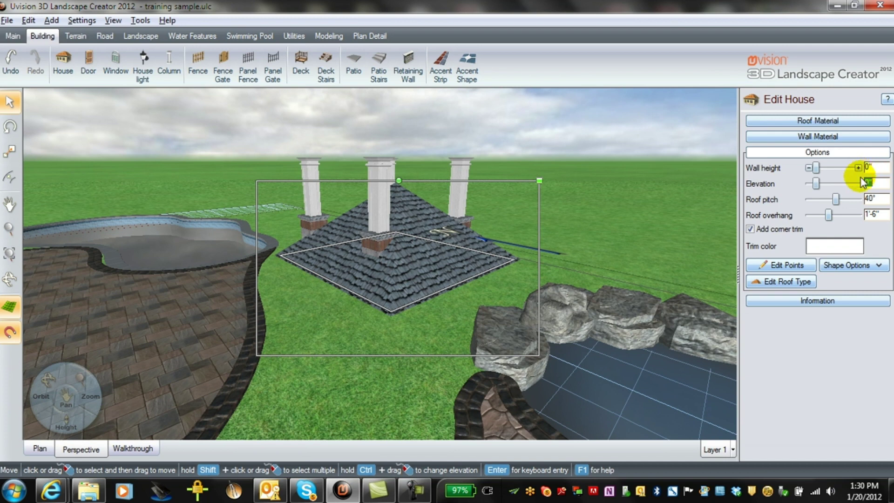
Raise the roof to 8'-3" elevation, reduce its overhang to 7", and drag it over the pillars
drag(858, 183, 858, 182)
drag(410, 322, 480, 324)
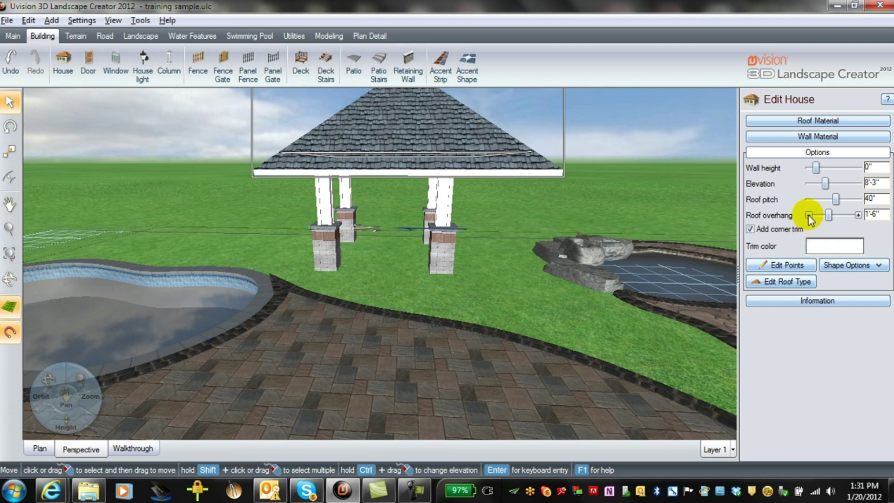
drag(810, 215, 809, 215)
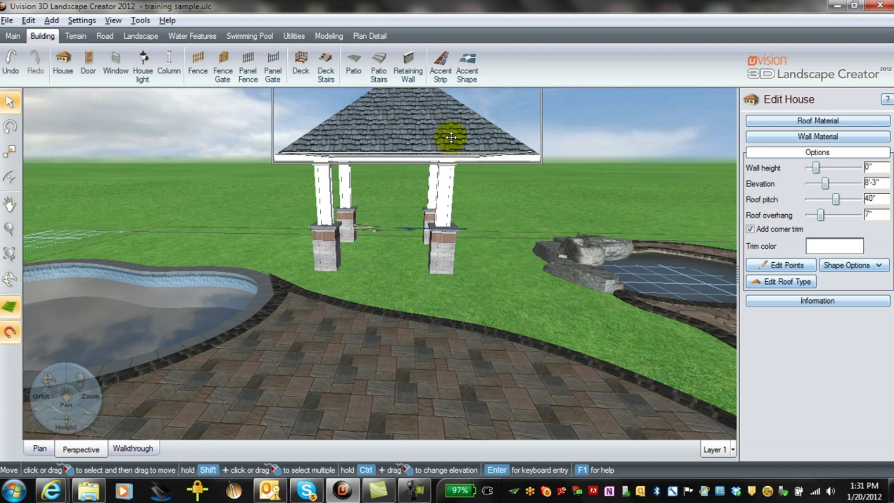
drag(451, 137, 422, 131)
right_drag(495, 285, 413, 144)
drag(413, 143, 425, 147)
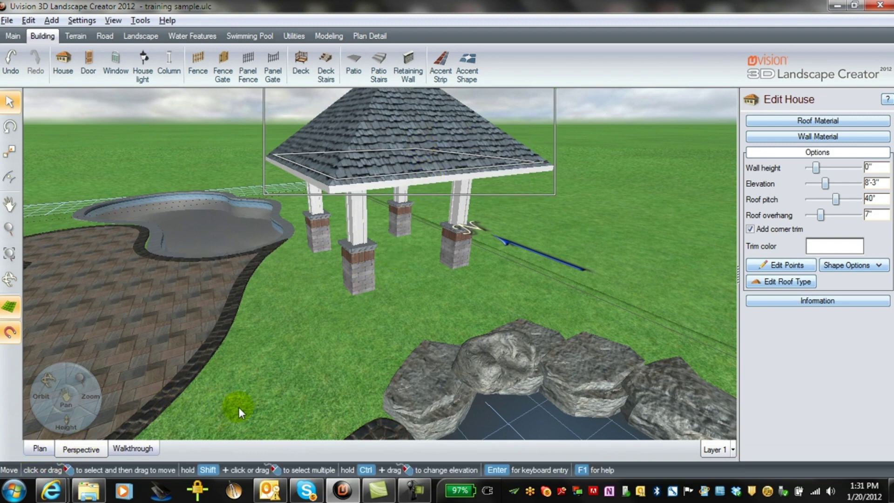
click(40, 450)
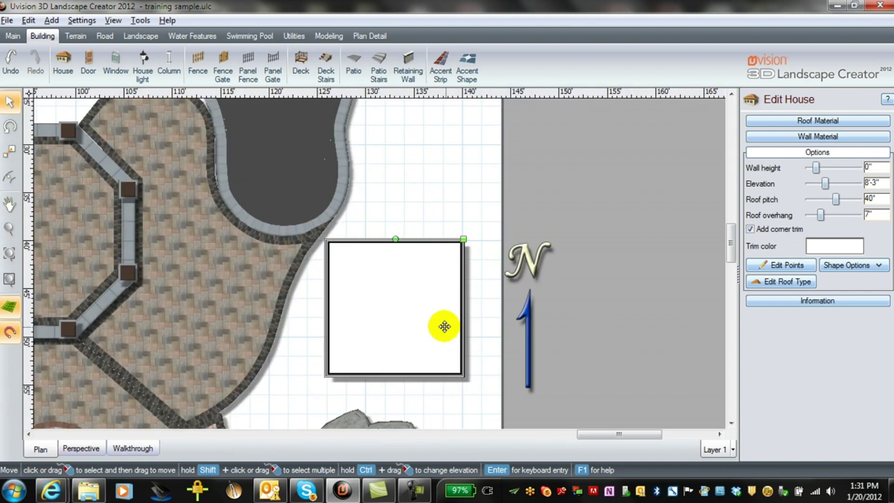
Select the house and drag the roof in Perspective until it rests centred on the four columns
click(409, 318)
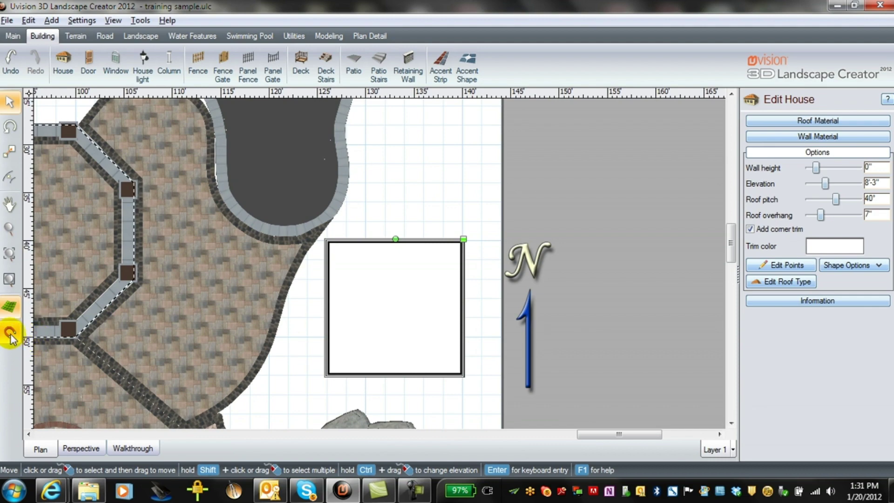
click(76, 449)
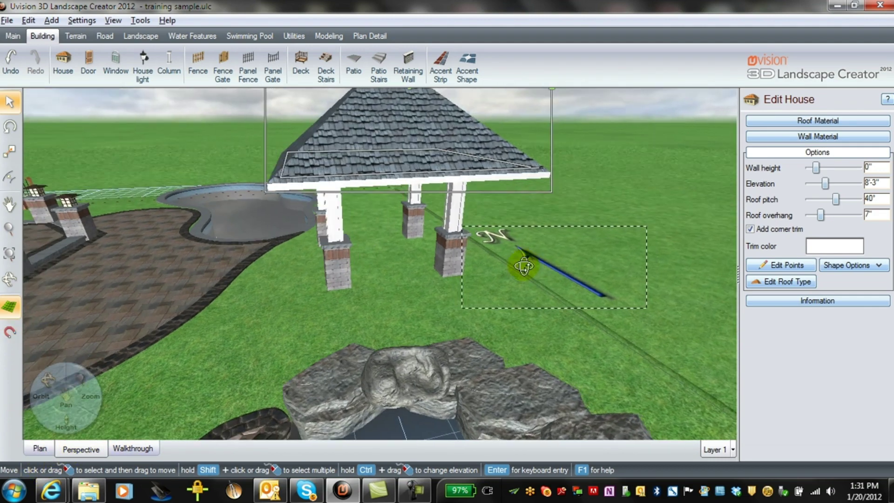
drag(438, 160, 415, 143)
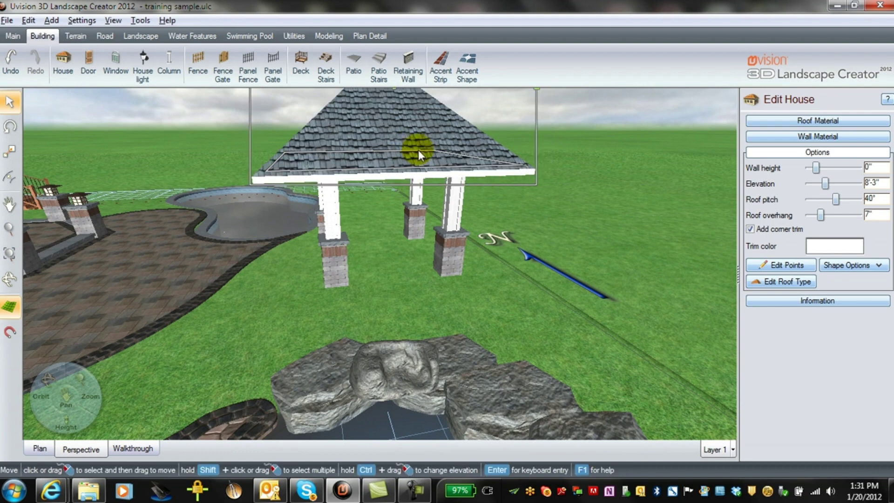
right_drag(230, 305, 419, 285)
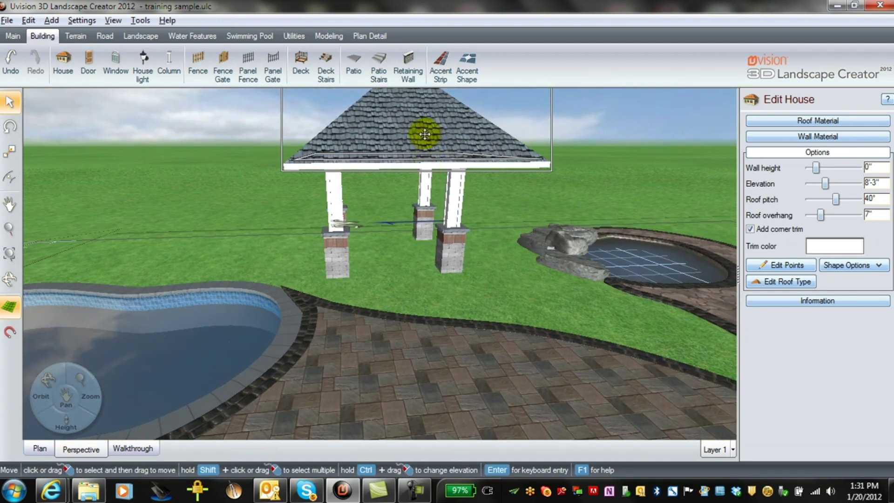
drag(419, 136, 408, 142)
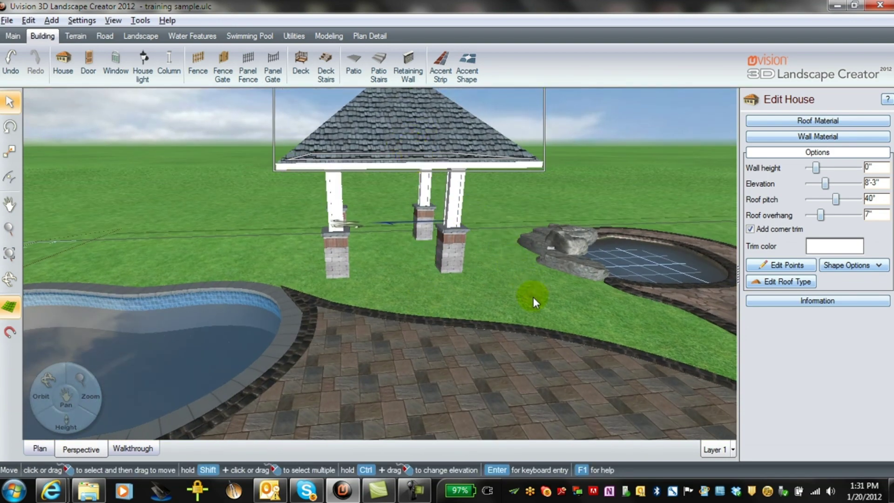
right_drag(529, 295, 481, 292)
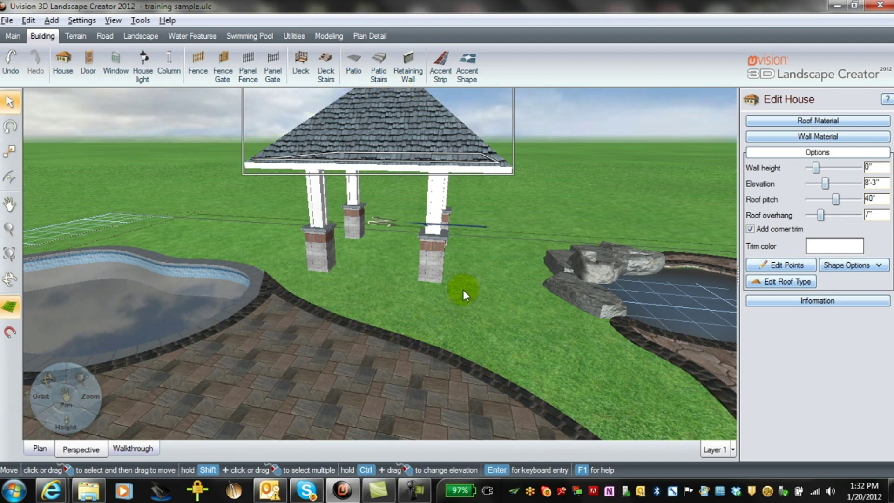
Open the Landscape Accessory model library and show its Custom category, including Roof1
scroll(461, 290, down, 3)
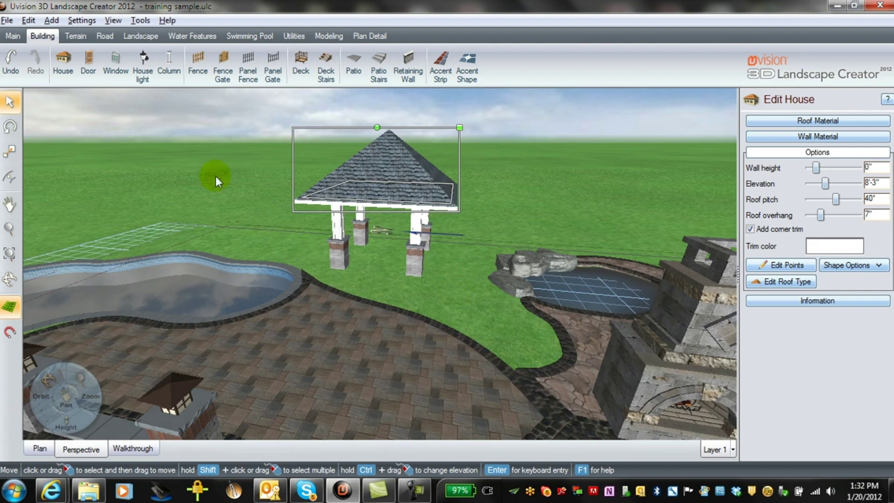
click(140, 36)
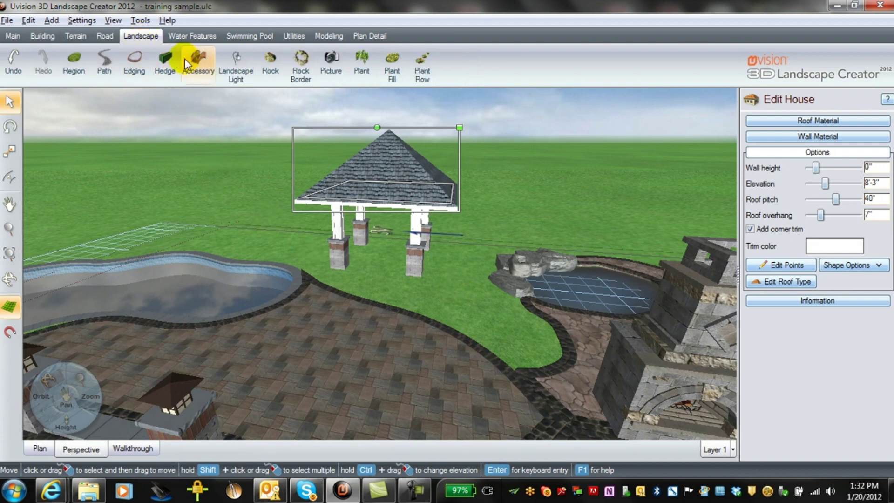
click(198, 61)
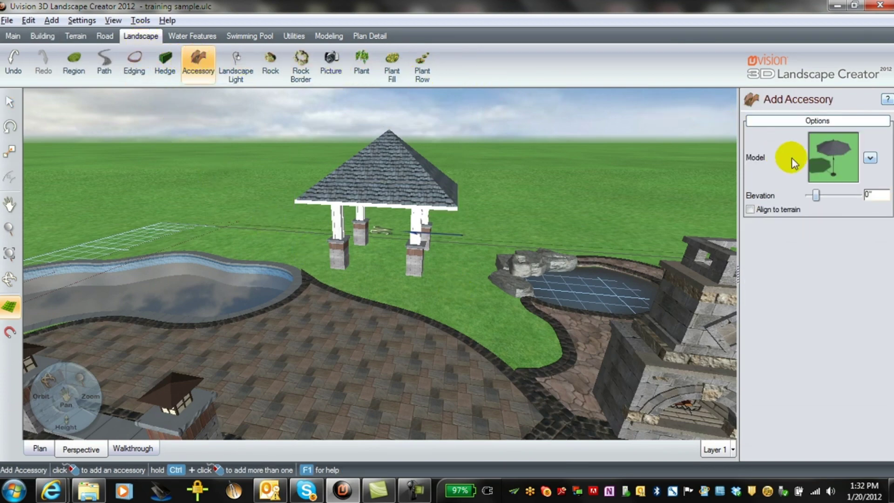
click(829, 160)
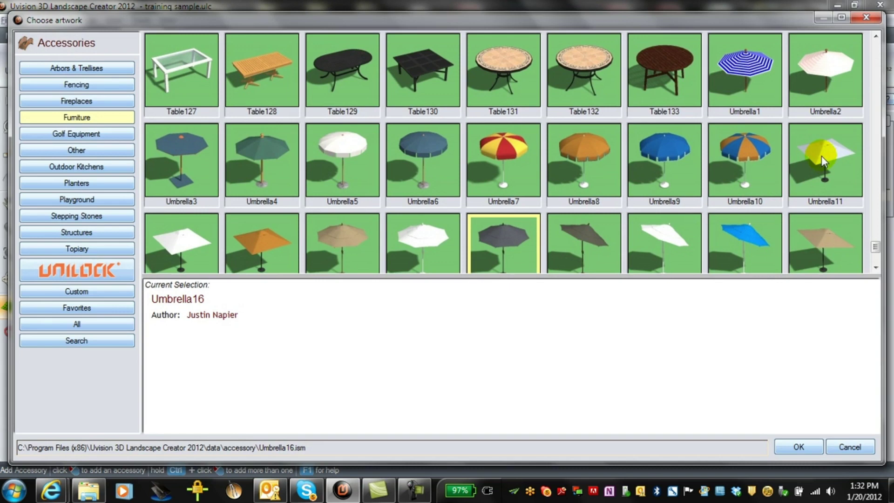
click(78, 291)
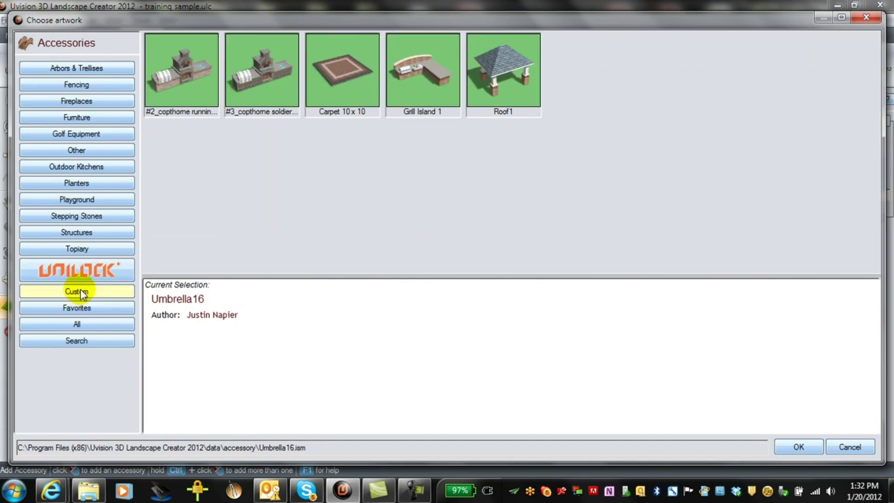
click(515, 85)
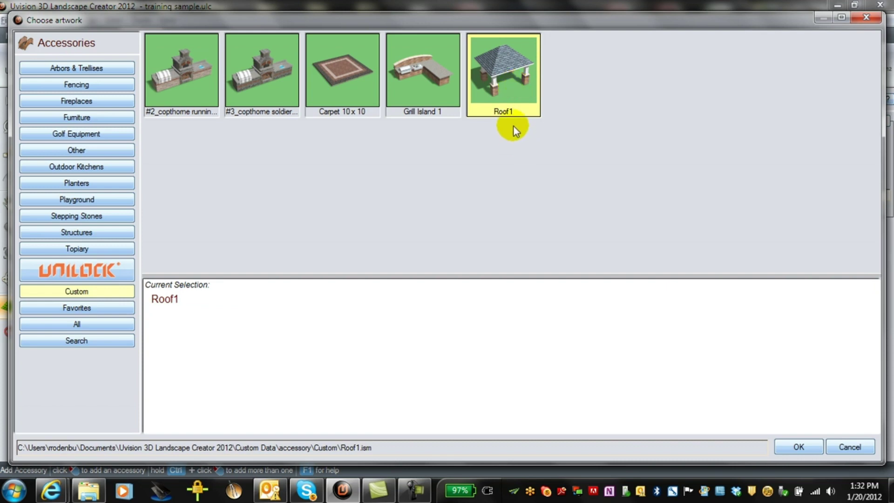
click(429, 85)
click(353, 84)
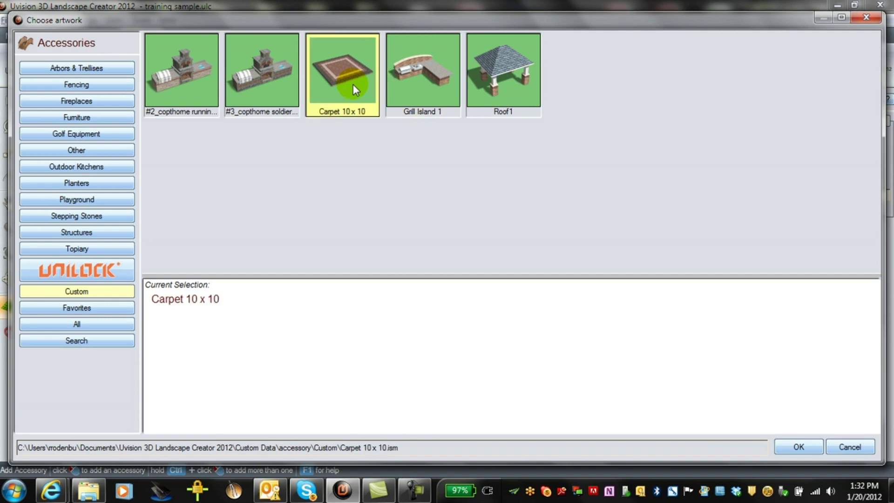
click(272, 89)
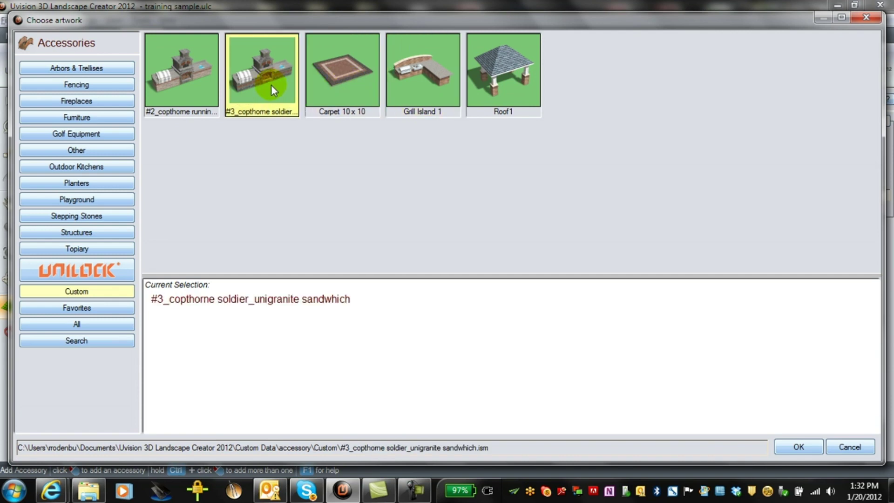